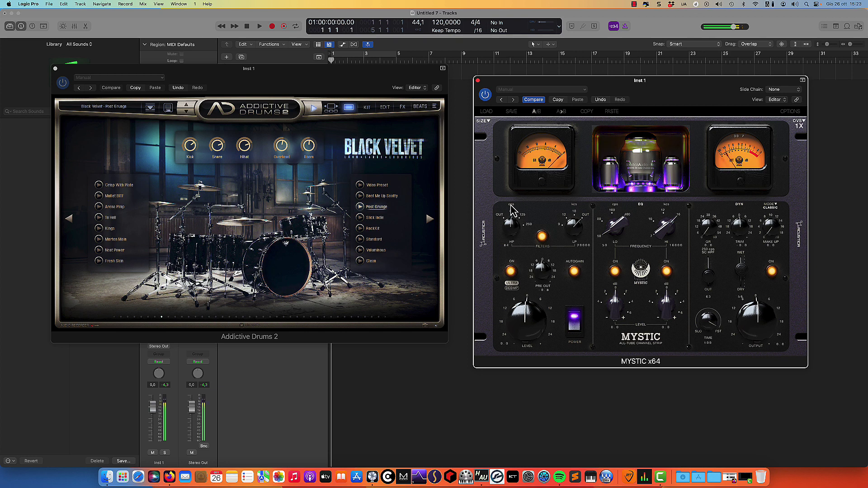
# In the Mystic input section, raise the preamp level moderately above 0 and adjust the high-pass and low-pass filters
pyautogui.moveTo(514, 230); pyautogui.dragTo(512, 261)
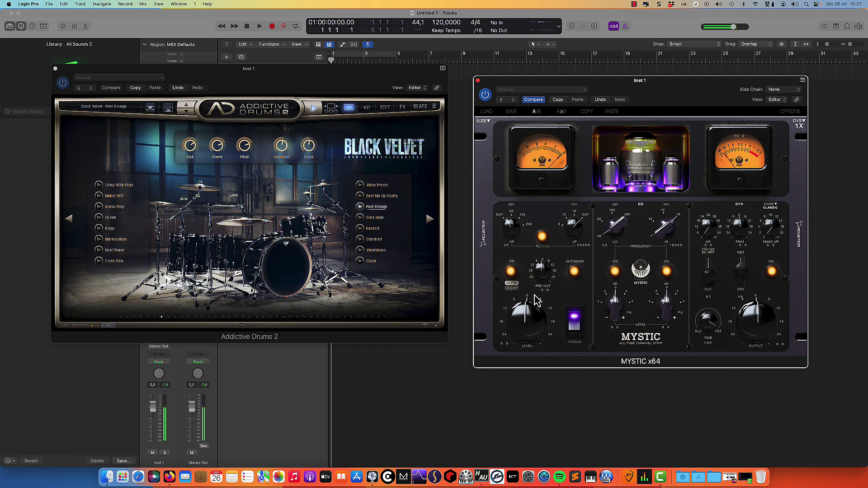
pyautogui.moveTo(533, 327); pyautogui.dragTo(533, 289)
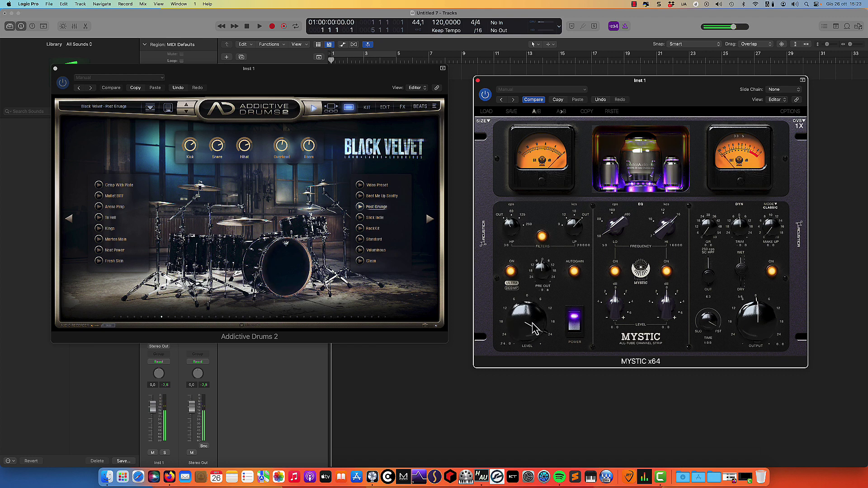
pyautogui.moveTo(534, 328); pyautogui.dragTo(529, 350)
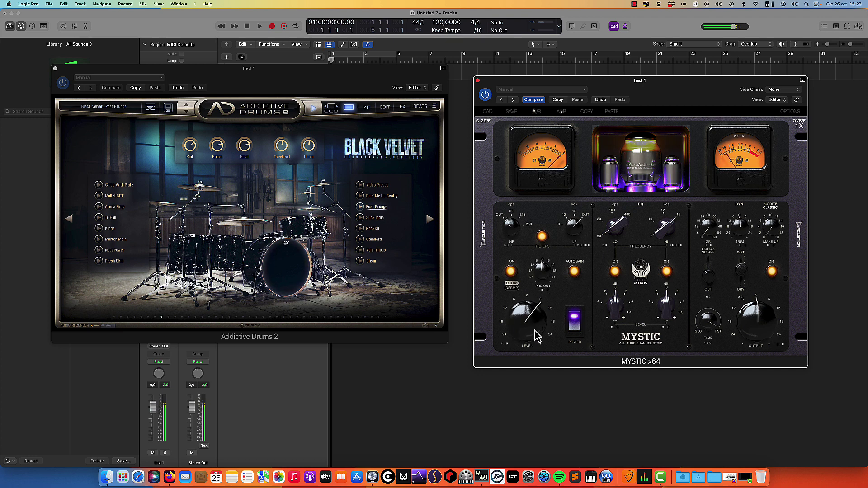
pyautogui.moveTo(574, 233); pyautogui.dragTo(581, 286)
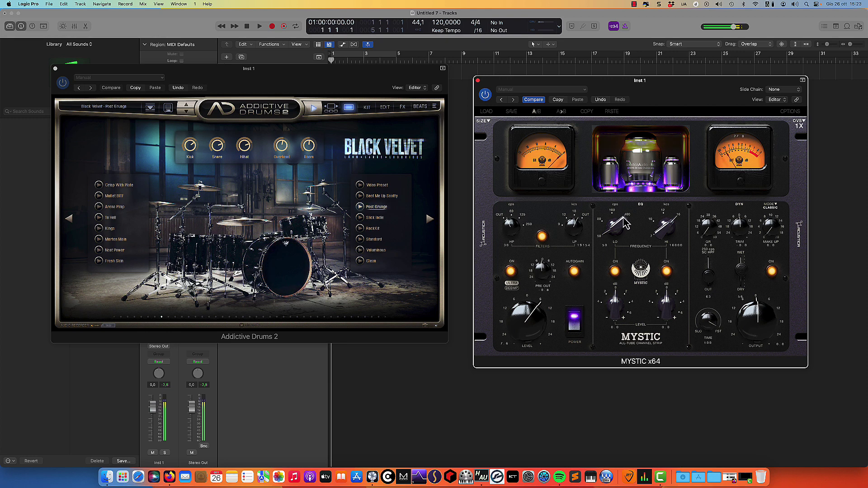
# Tune the EQ's low band on the drums by adjusting its frequency and boosting its level by about 1 dB
pyautogui.moveTo(621, 234); pyautogui.dragTo(615, 213)
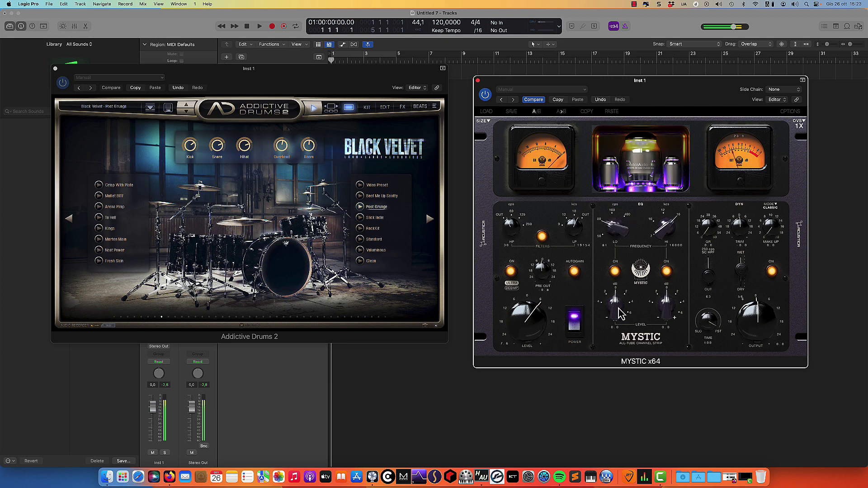
pyautogui.moveTo(621, 313); pyautogui.dragTo(619, 299)
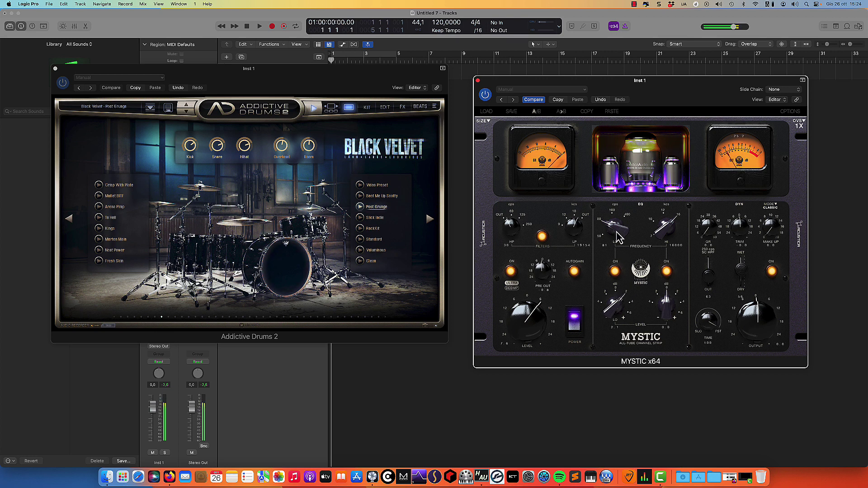
pyautogui.moveTo(619, 238)
pyautogui.mouseDown()
pyautogui.moveTo(618, 213)
pyautogui.moveTo(616, 221)
pyautogui.mouseUp()
pyautogui.moveTo(618, 303); pyautogui.dragTo(618, 312)
pyautogui.moveTo(617, 231); pyautogui.dragTo(618, 218)
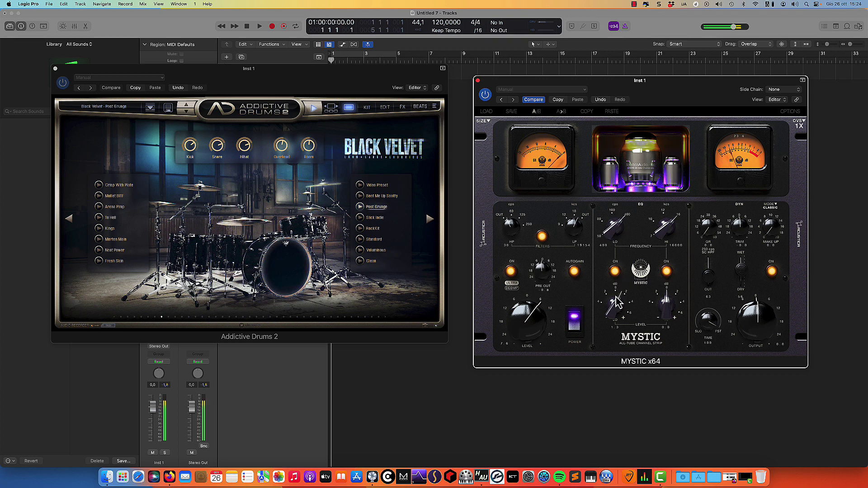
pyautogui.moveTo(619, 302)
pyautogui.mouseDown()
pyautogui.moveTo(620, 274)
pyautogui.moveTo(617, 302)
pyautogui.mouseUp()
pyautogui.moveTo(617, 229); pyautogui.dragTo(617, 275)
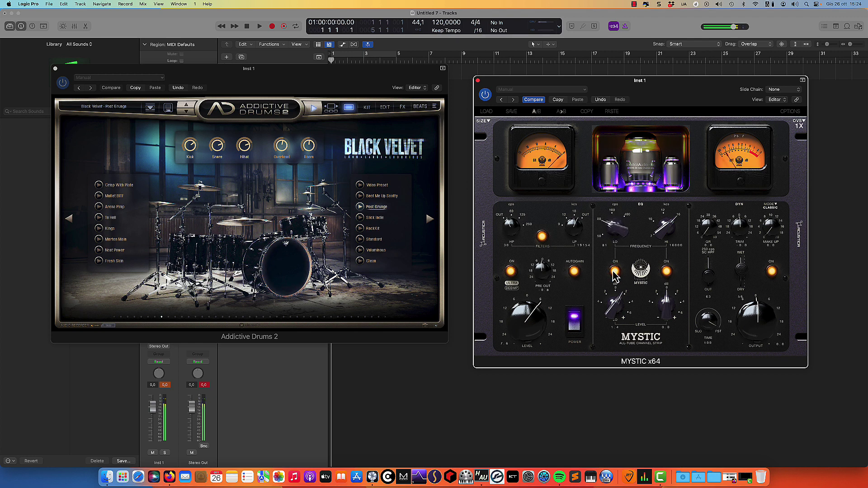
pyautogui.moveTo(618, 307); pyautogui.dragTo(618, 307)
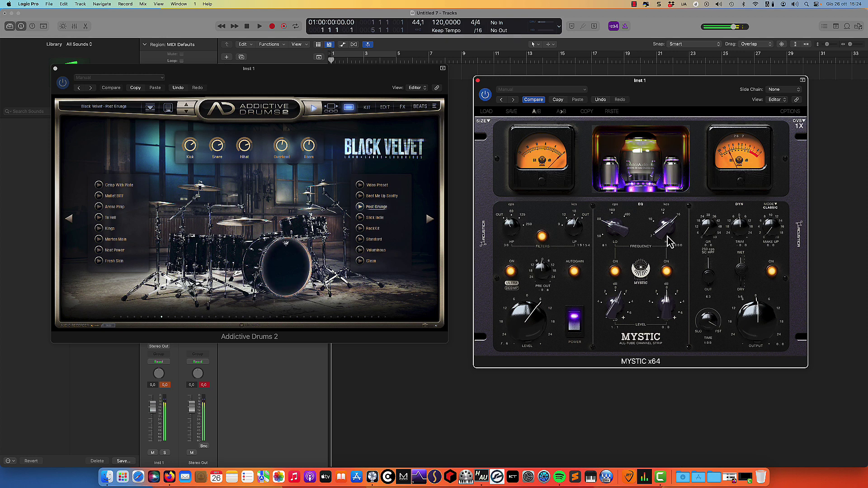
# Tune the EQ's high band on the drums by lowering its frequency and boosting its level
pyautogui.moveTo(673, 312); pyautogui.dragTo(671, 268)
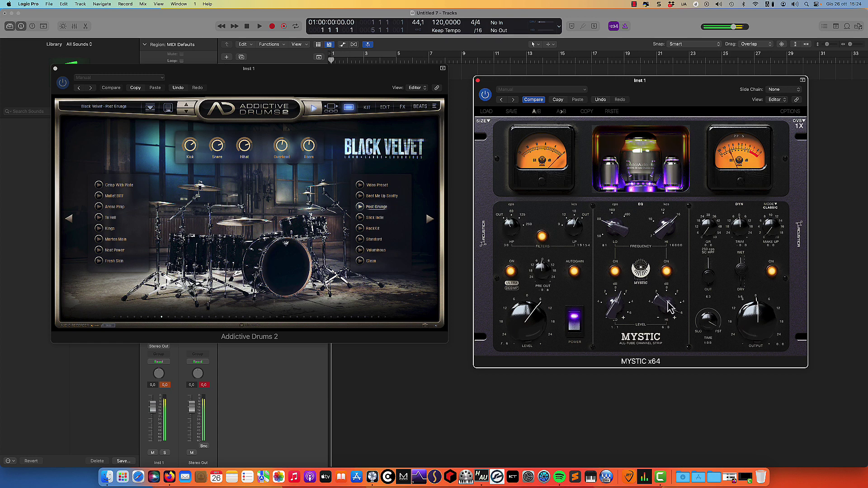
pyautogui.moveTo(664, 234); pyautogui.dragTo(664, 261)
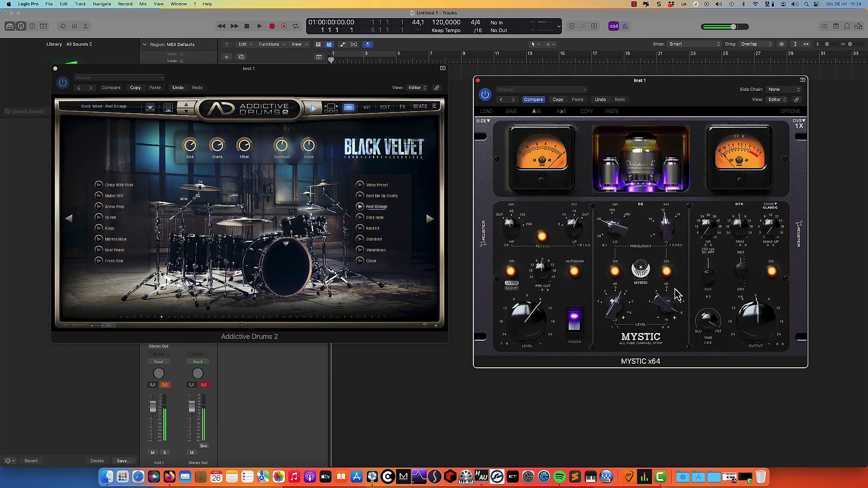
pyautogui.moveTo(667, 311); pyautogui.dragTo(666, 339)
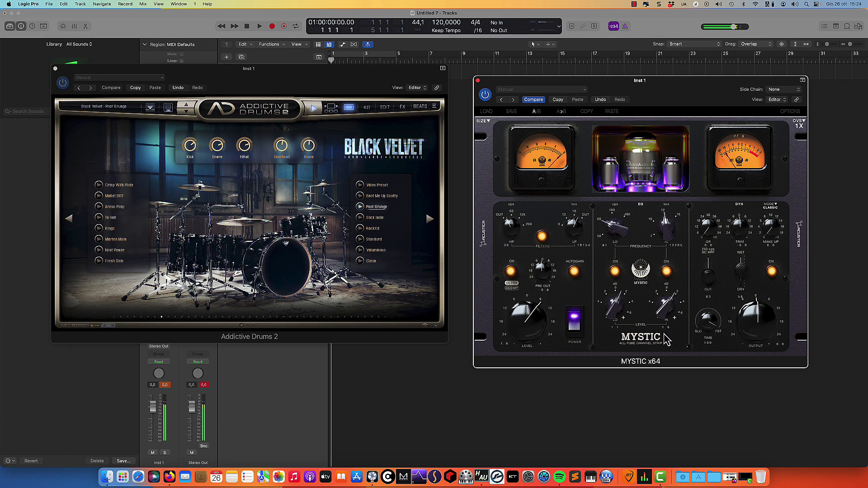
pyautogui.moveTo(667, 231); pyautogui.dragTo(663, 248)
pyautogui.moveTo(673, 306); pyautogui.dragTo(673, 280)
pyautogui.moveTo(670, 231); pyautogui.dragTo(665, 250)
pyautogui.moveTo(669, 304); pyautogui.dragTo(666, 331)
pyautogui.moveTo(667, 238); pyautogui.dragTo(665, 216)
pyautogui.moveTo(672, 316); pyautogui.dragTo(668, 301)
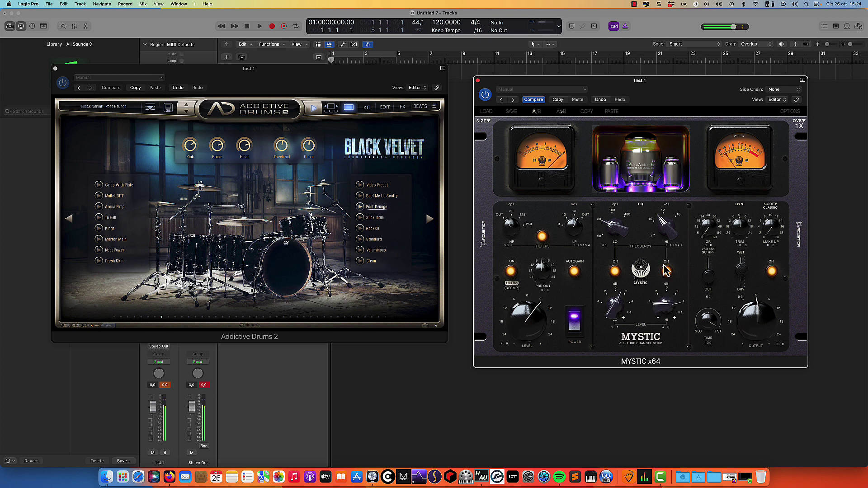
# Bypass the Mystic plug-in, reset the Stereo Out peak reading, and re-enable the plug-in to compare the drum sound
pyautogui.click(485, 96)
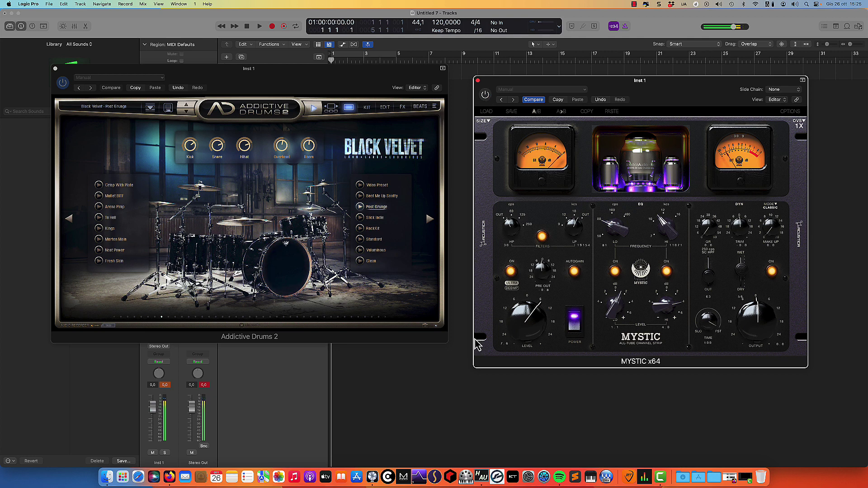
pyautogui.click(204, 385)
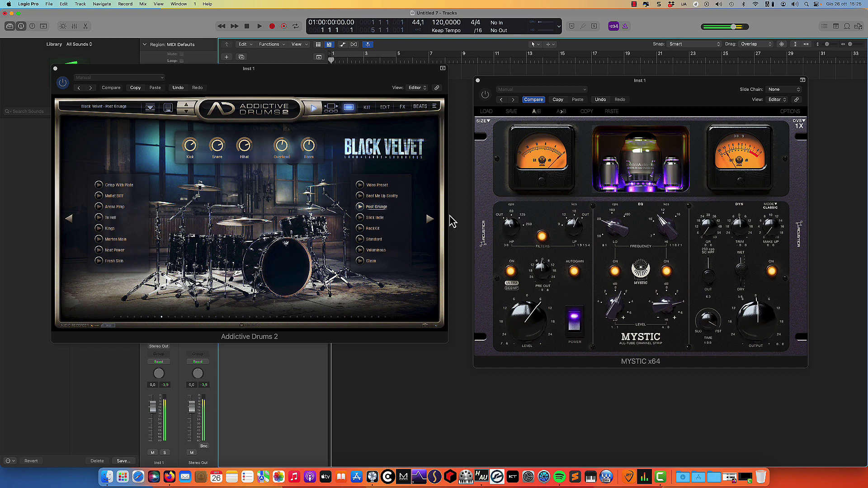
pyautogui.click(486, 95)
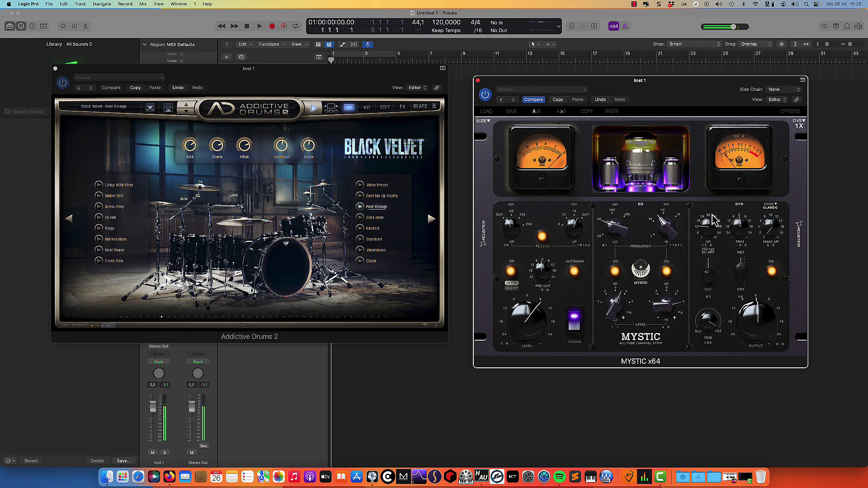
# Adjust the compressor's gain reduction and wet/dry blend, and compare the drums with the plug-in bypassed and active
pyautogui.moveTo(712, 214); pyautogui.dragTo(714, 235)
pyautogui.moveTo(743, 264); pyautogui.dragTo(746, 286)
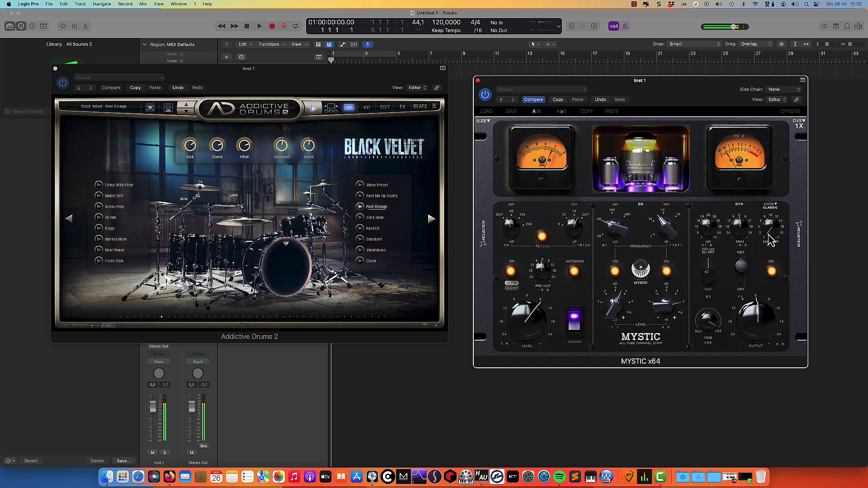
pyautogui.click(486, 95)
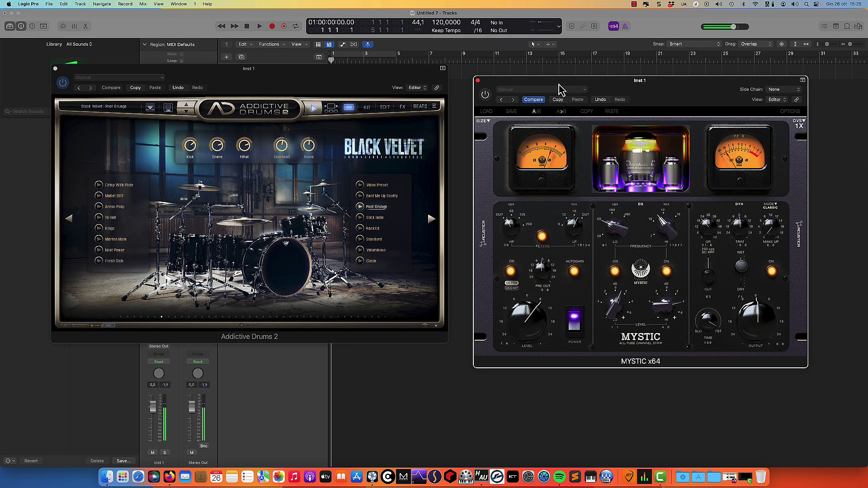
pyautogui.click(485, 95)
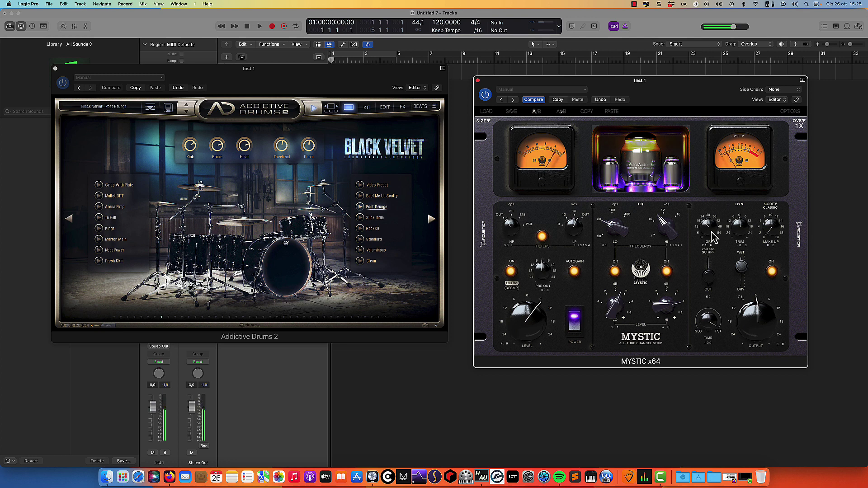
# Fine-tune the compressor's gain reduction and wet/dry blend on the drums
pyautogui.moveTo(712, 237); pyautogui.dragTo(719, 224)
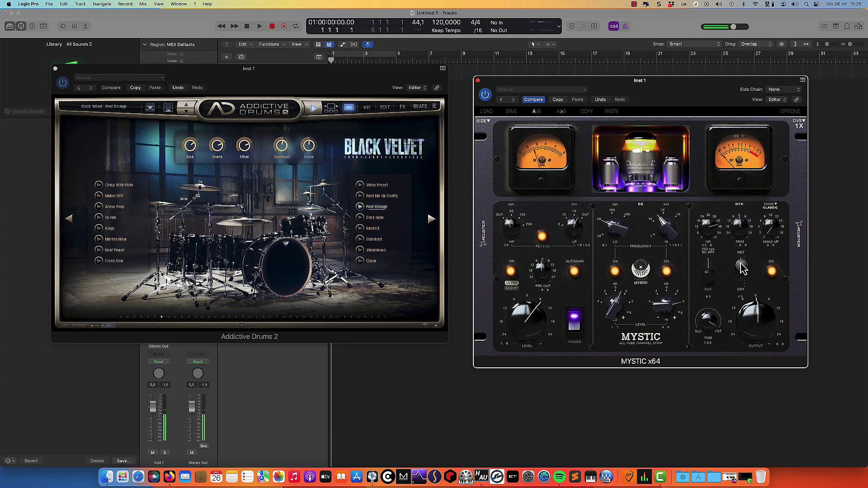
pyautogui.moveTo(742, 266); pyautogui.dragTo(742, 265)
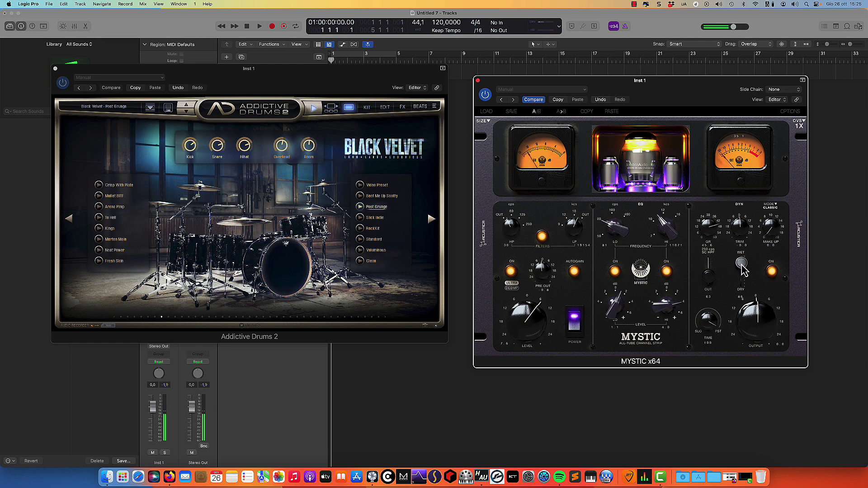
pyautogui.moveTo(707, 226); pyautogui.dragTo(708, 232)
pyautogui.moveTo(741, 264); pyautogui.dragTo(741, 292)
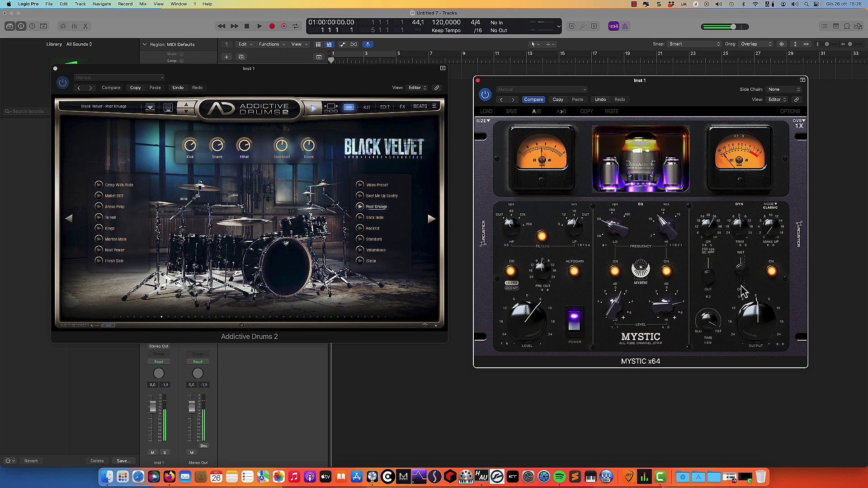
pyautogui.moveTo(713, 234); pyautogui.dragTo(713, 238)
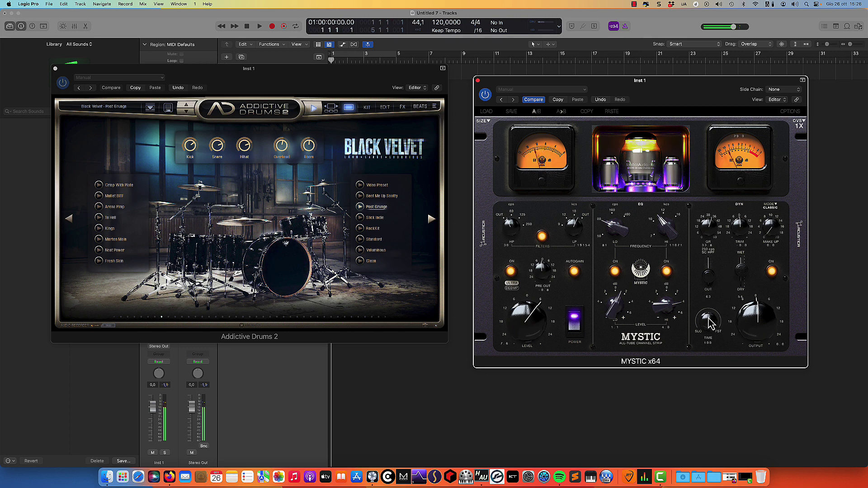
# Set the compressor's time to 0, its slowest setting, and compare the drums with the plug-in bypassed and active
pyautogui.moveTo(708, 319); pyautogui.dragTo(707, 389)
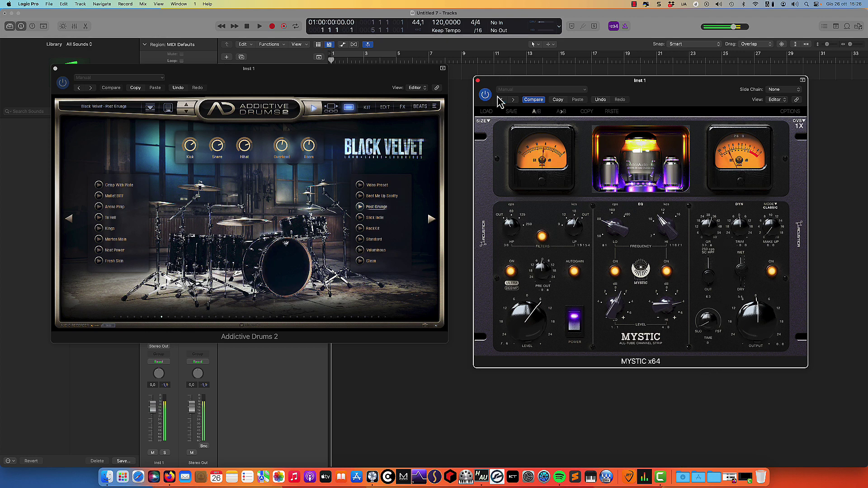
pyautogui.click(486, 95)
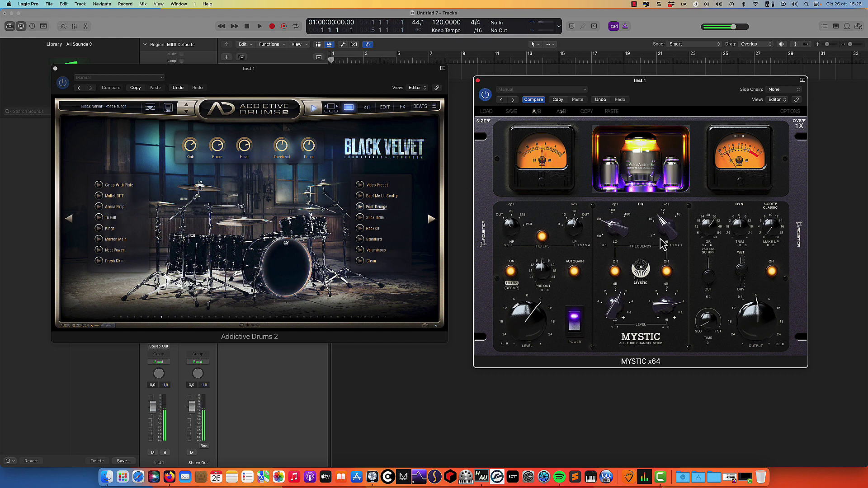
# Move the compressor blend toward wet and stop the Addictive Drums 2 beat playback
pyautogui.moveTo(742, 273); pyautogui.dragTo(743, 247)
pyautogui.moveTo(743, 244); pyautogui.dragTo(742, 246)
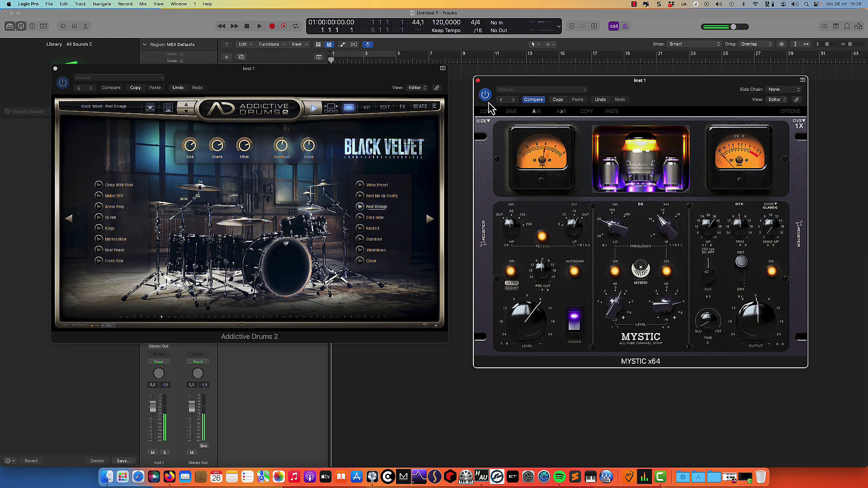
pyautogui.click(316, 111)
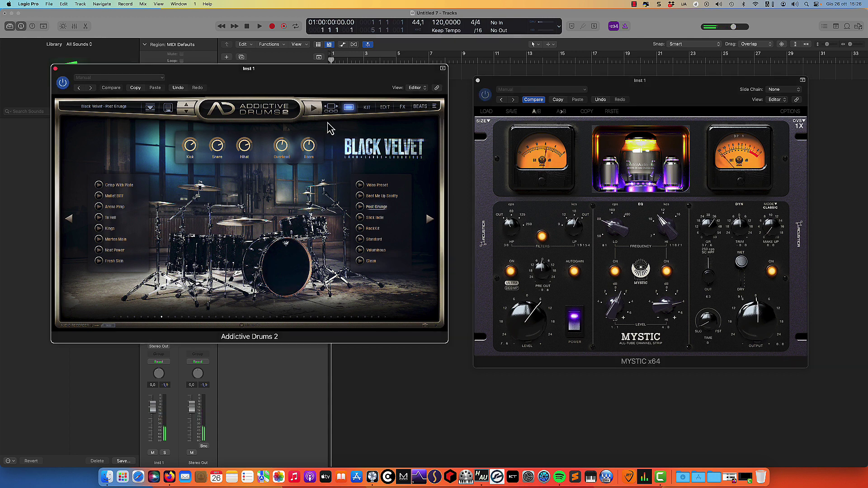